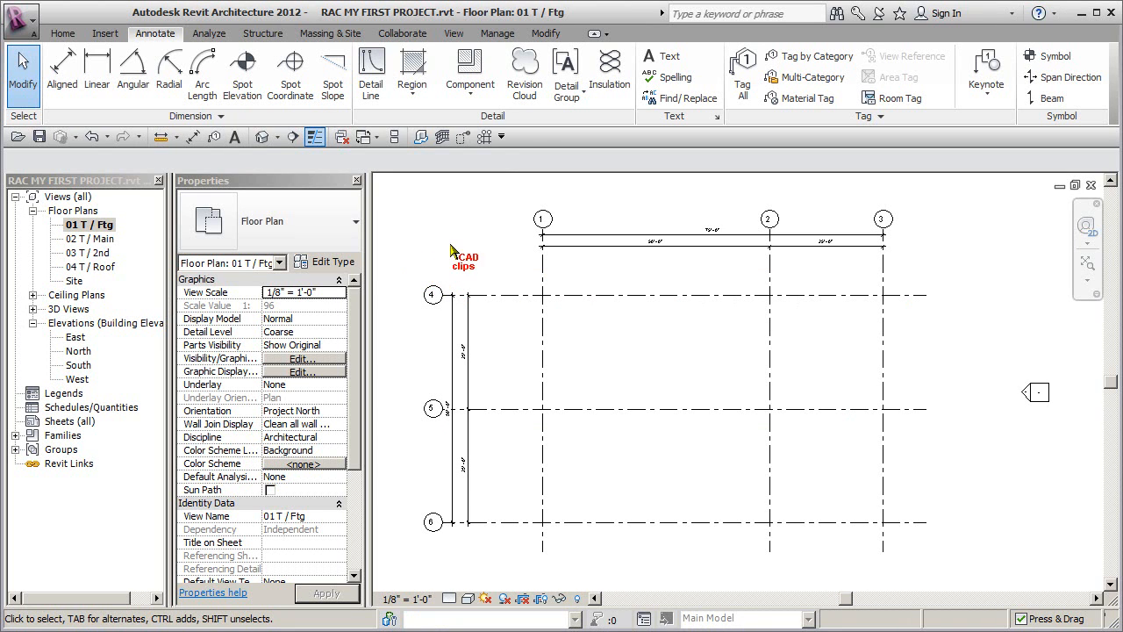
Review the 02 T / Main, 03 T / 2nd and 04 T / Roof floor plans and return to 01 T / Ftg.
{"action": "double_click", "coordinate": [99, 240]}
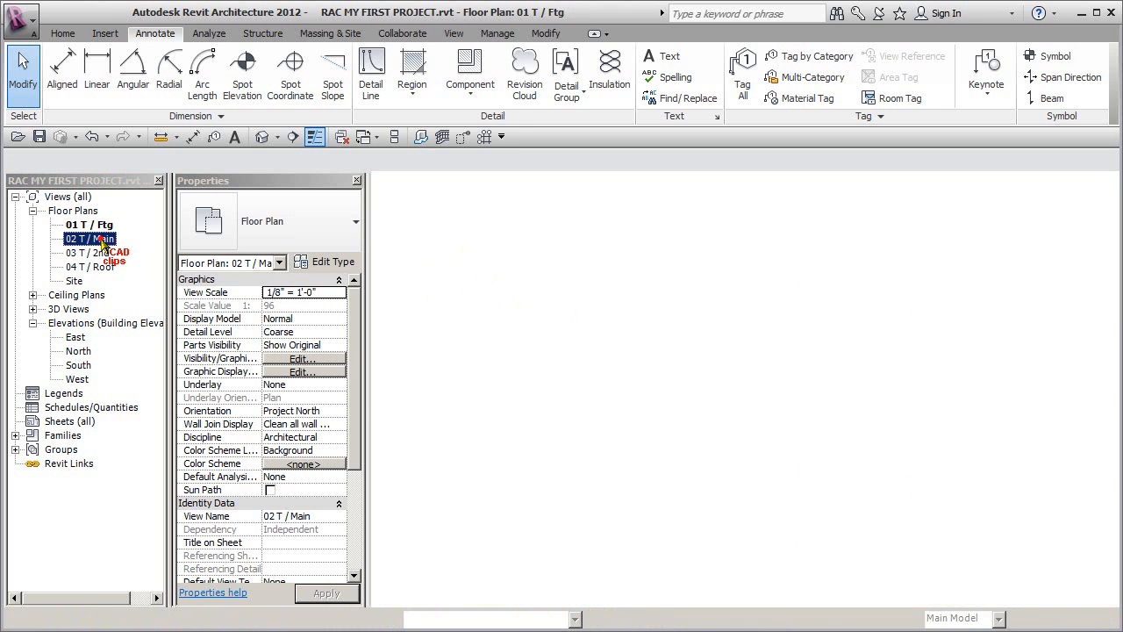
{"action": "double_click", "coordinate": [96, 254]}
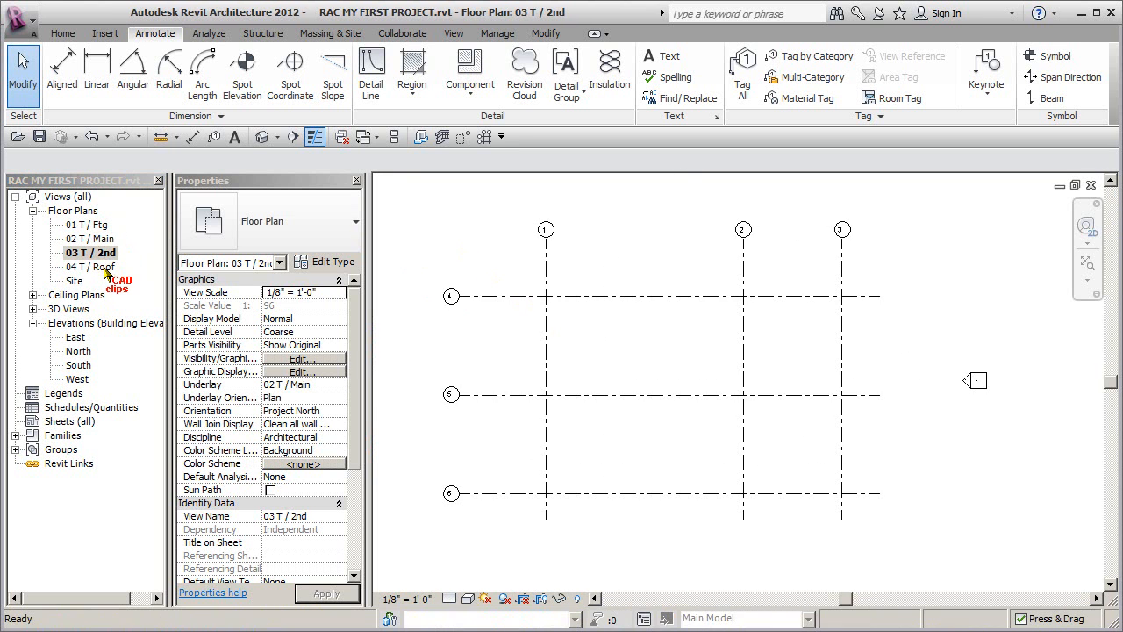
{"action": "double_click", "coordinate": [107, 267]}
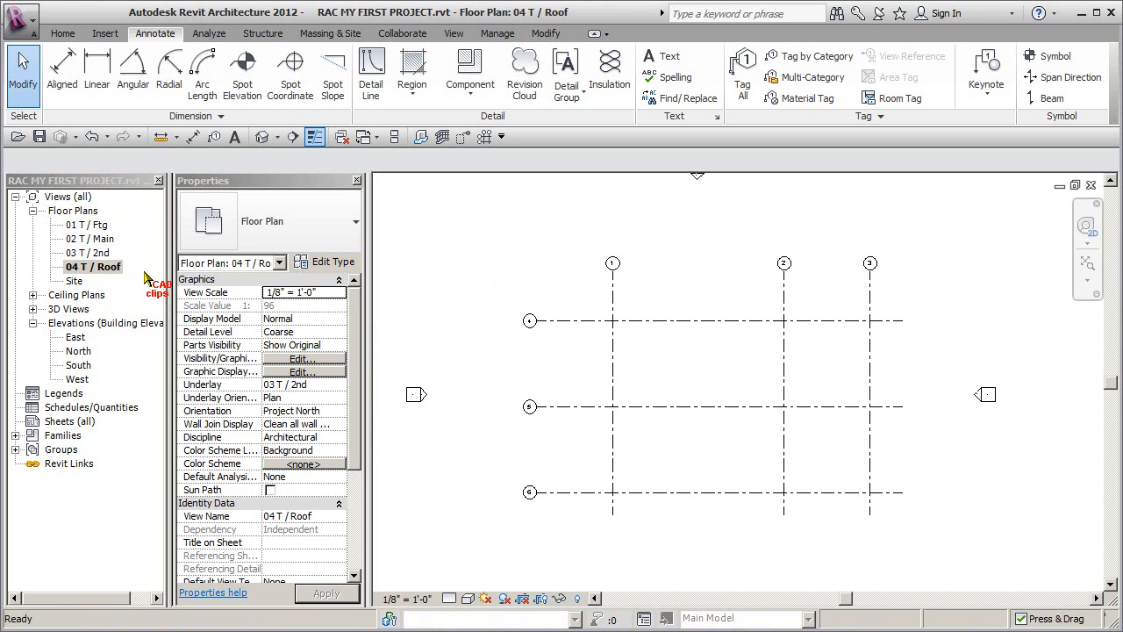
{"action": "double_click", "coordinate": [96, 226]}
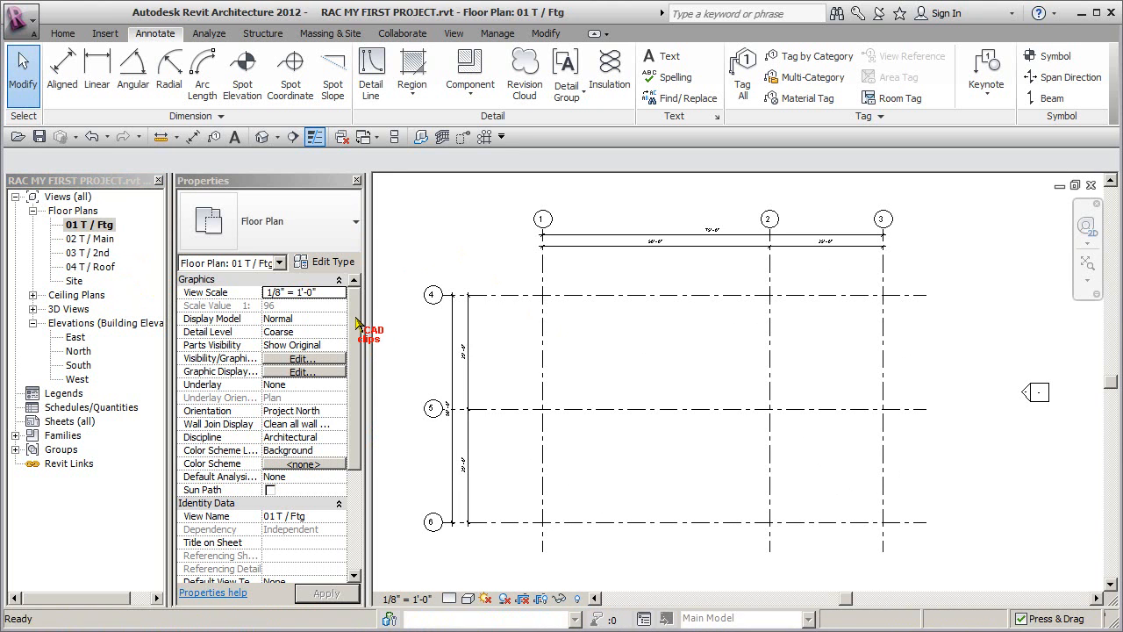
Examine the horizontal and vertical grid dimension strings up close in the 01 T / Ftg floor plan.
{"action": "scroll", "coordinate": [575, 273], "scroll_direction": "up", "scroll_amount": 4}
{"action": "scroll", "coordinate": [605, 358], "scroll_direction": "up", "scroll_amount": 2}
{"action": "left_click", "coordinate": [564, 293]}
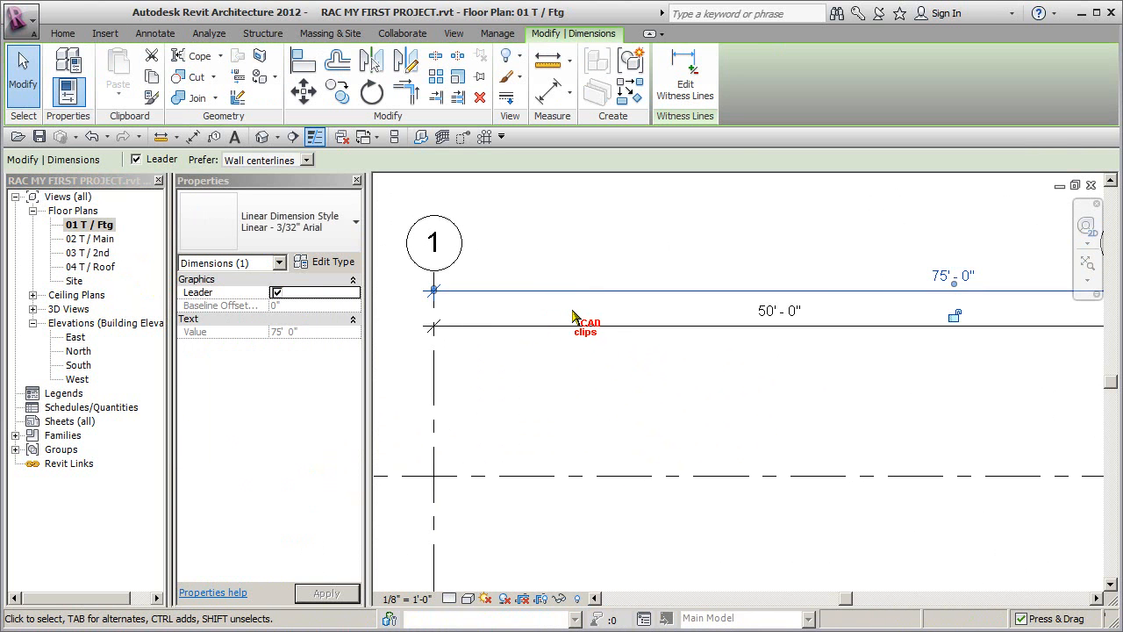
{"action": "middle_click_drag", "start_coordinate": [707, 377], "coordinate": [488, 370]}
{"action": "scroll", "coordinate": [597, 375], "scroll_direction": "down", "scroll_amount": 1}
{"action": "middle_click_drag", "start_coordinate": [572, 382], "coordinate": [791, 318]}
{"action": "middle_click_drag", "start_coordinate": [636, 372], "coordinate": [803, 220]}
{"action": "middle_click_drag", "start_coordinate": [665, 287], "coordinate": [716, 239]}
{"action": "mouse_move", "coordinate": [704, 315]}
{"action": "middle_mouse_down"}
{"action": "mouse_move", "coordinate": [732, 253]}
{"action": "mouse_move", "coordinate": [708, 288]}
{"action": "mouse_move", "coordinate": [546, 380]}
{"action": "middle_mouse_up"}
{"action": "scroll", "coordinate": [714, 283], "scroll_direction": "down", "scroll_amount": 4}
{"action": "left_click", "coordinate": [661, 355]}
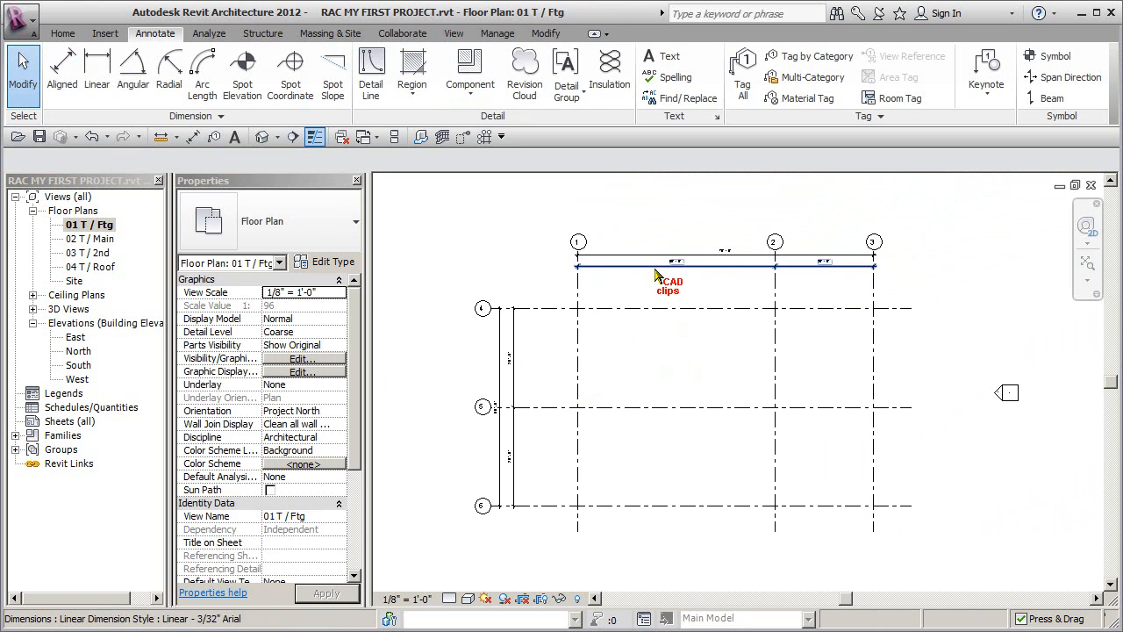
Copy all four grid dimension strings of the 01 T / Ftg floor plan to the clipboard.
{"action": "left_click", "coordinate": [658, 292]}
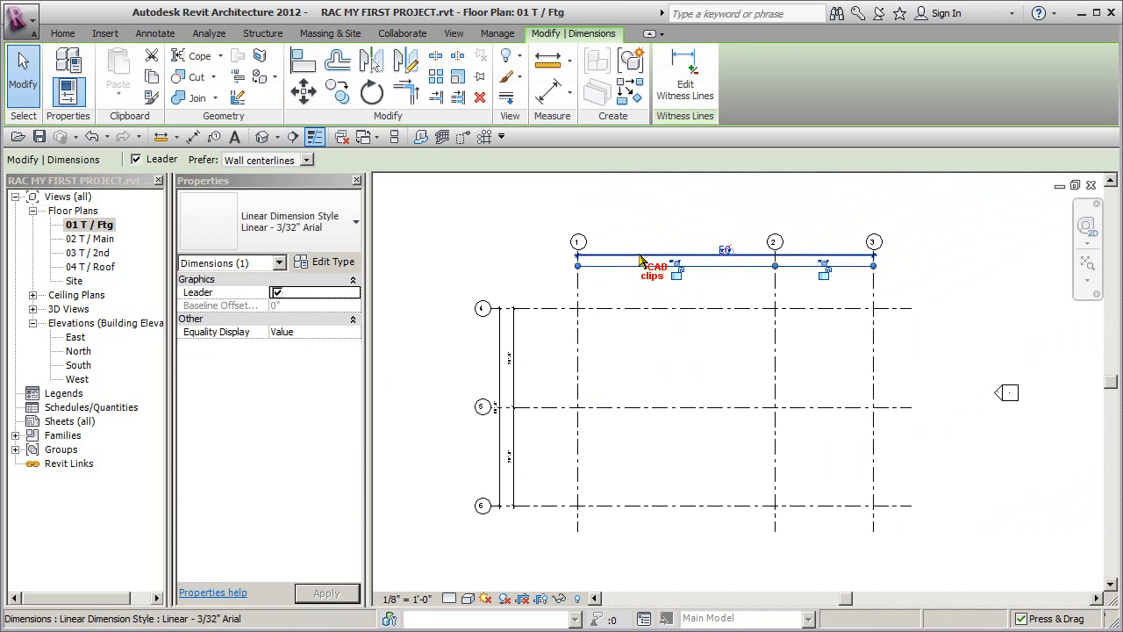
{"action": "left_click", "coordinate": [513, 360], "text": "ctrl"}
{"action": "left_click", "coordinate": [502, 340], "text": "ctrl"}
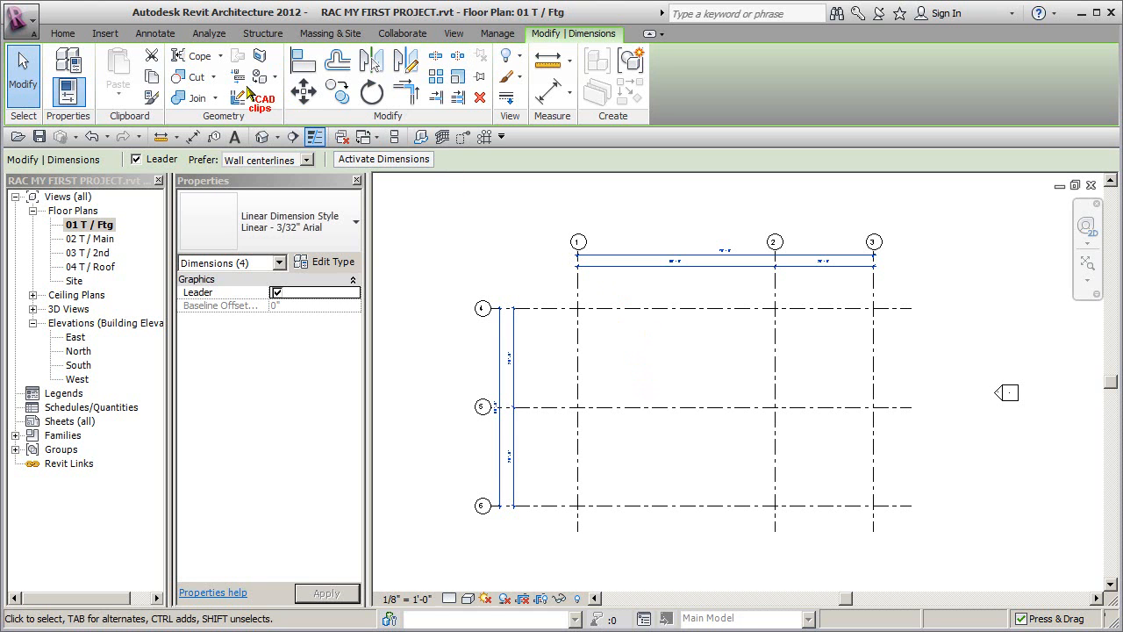
{"action": "left_click", "coordinate": [152, 77]}
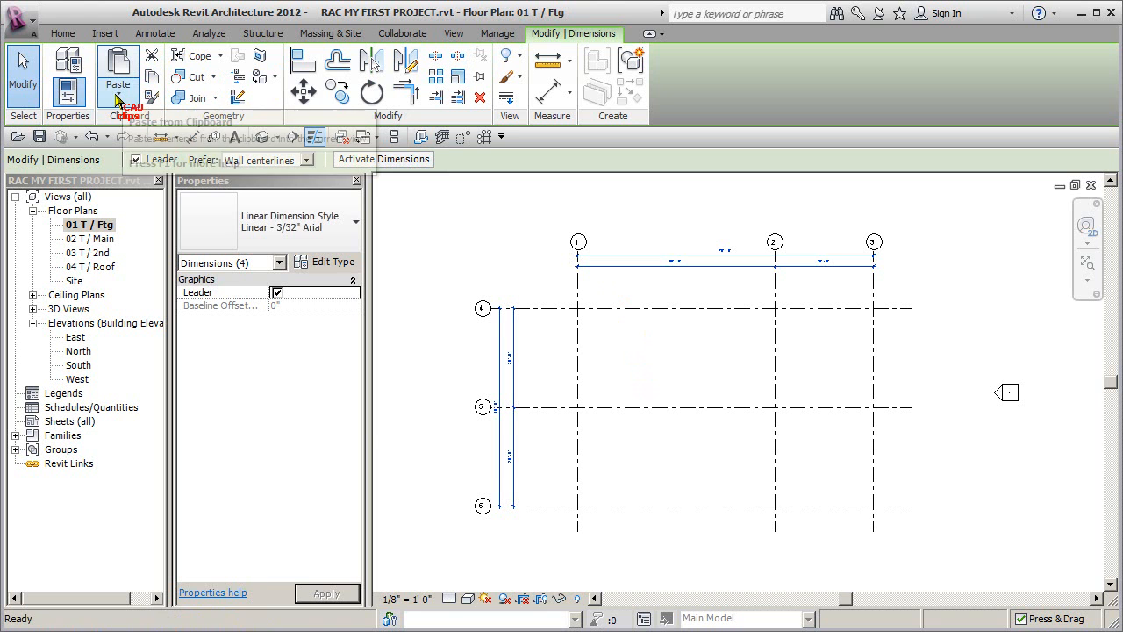
Paste the copied dimensions aligned to the selected floor plan views 02 T / Main, 03 T / 2nd and 04 T / Roof.
{"action": "left_click", "coordinate": [115, 94]}
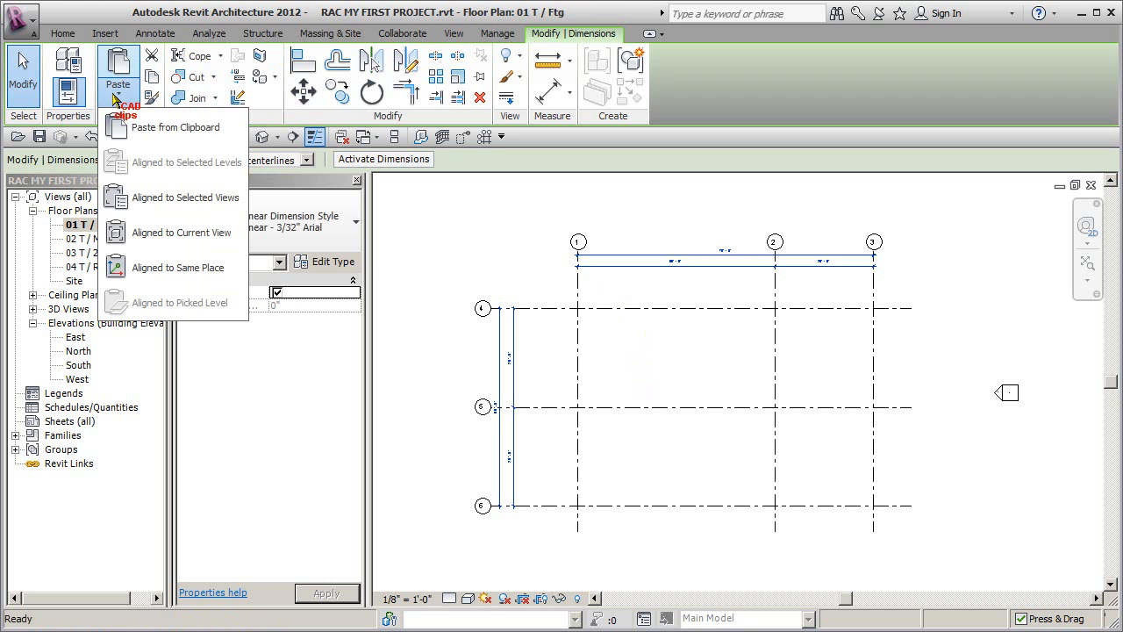
{"action": "left_click", "coordinate": [184, 200]}
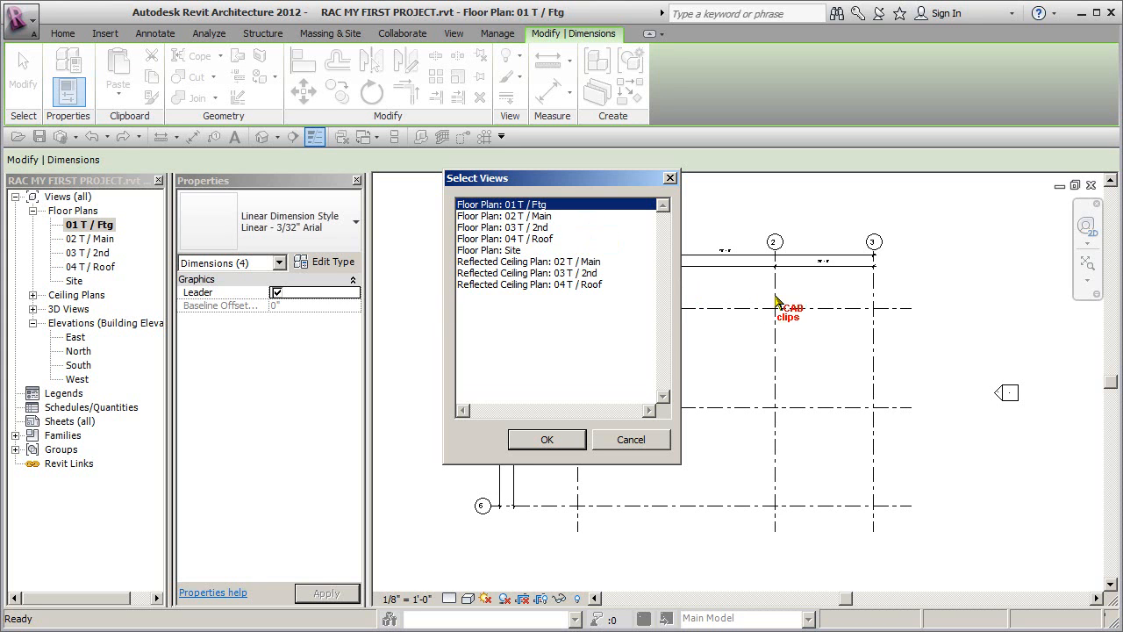
{"action": "left_click", "coordinate": [553, 217]}
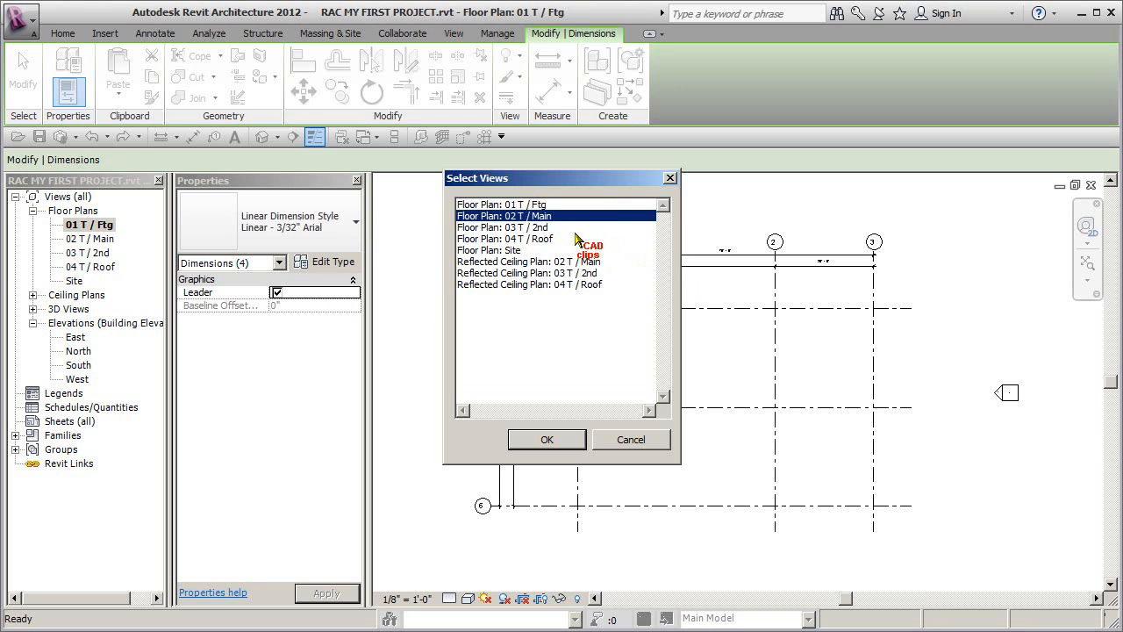
{"action": "left_click", "coordinate": [545, 228], "text": "ctrl"}
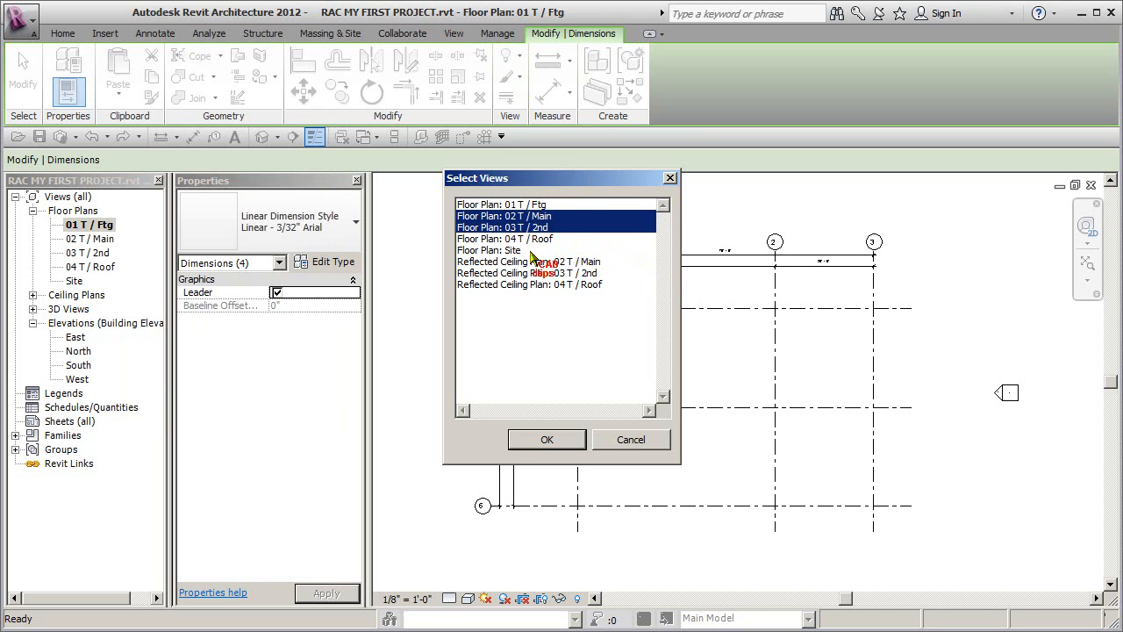
{"action": "left_click", "coordinate": [549, 239], "text": "ctrl"}
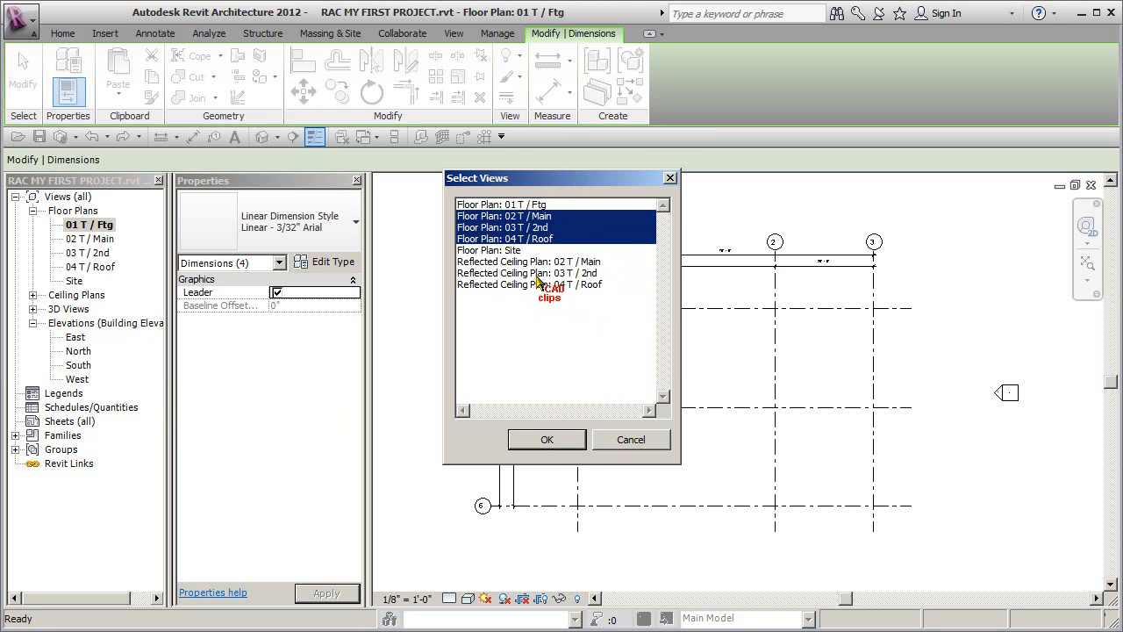
{"action": "left_click", "coordinate": [545, 439]}
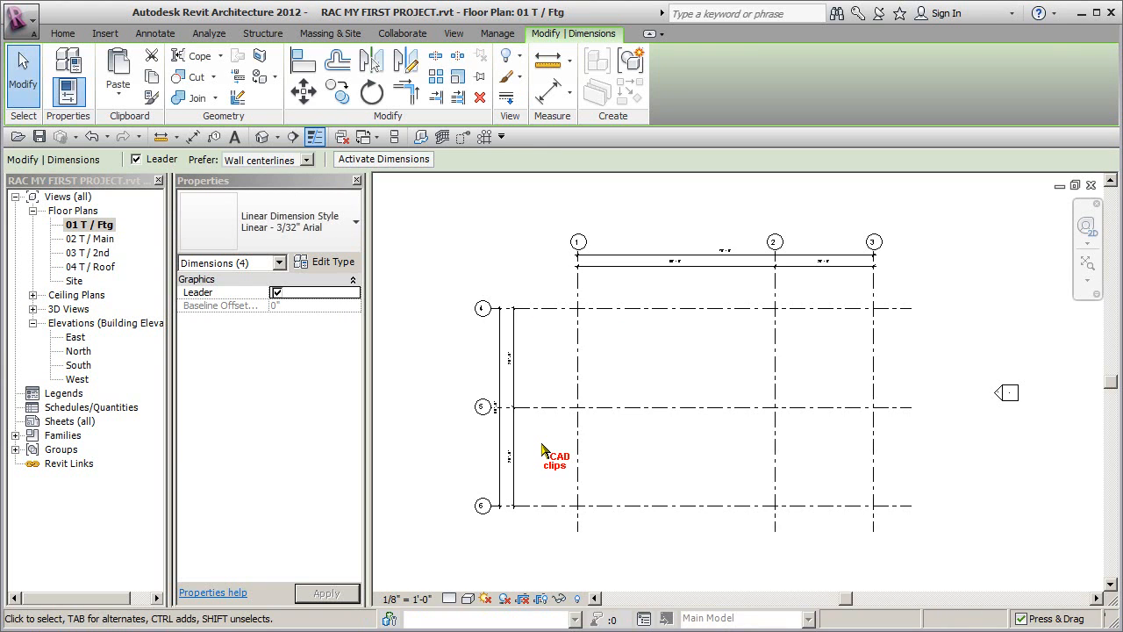
Check the pasted grid dimensions in the 02 T / Main, 03 T / 2nd and 04 T / Roof floor plans.
{"action": "double_click", "coordinate": [95, 239]}
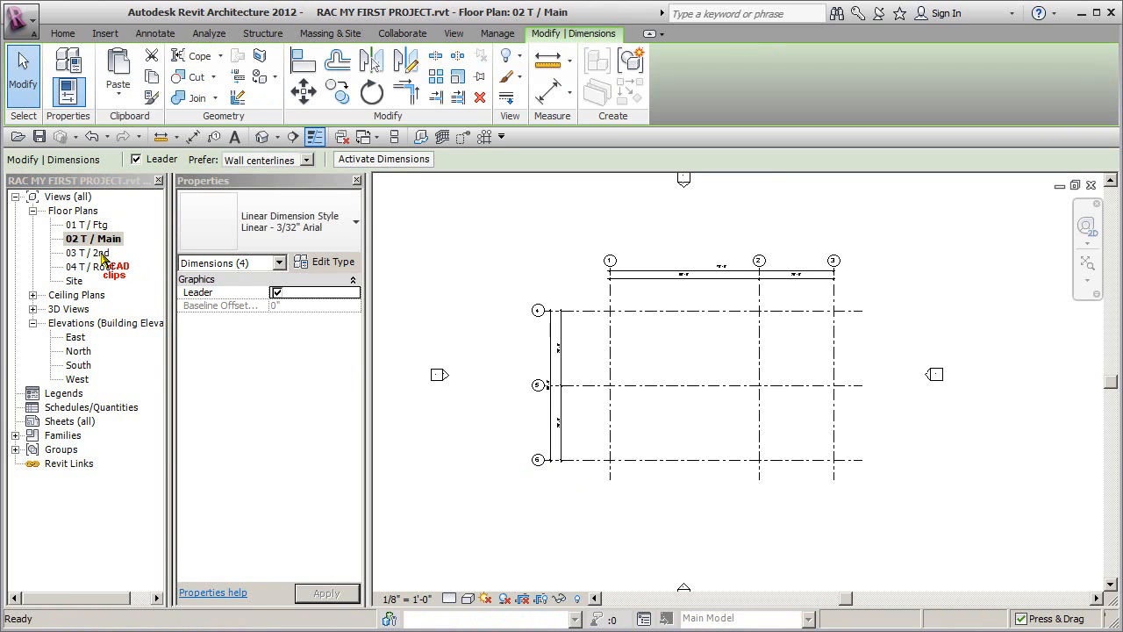
{"action": "double_click", "coordinate": [101, 253]}
{"action": "double_click", "coordinate": [104, 267]}
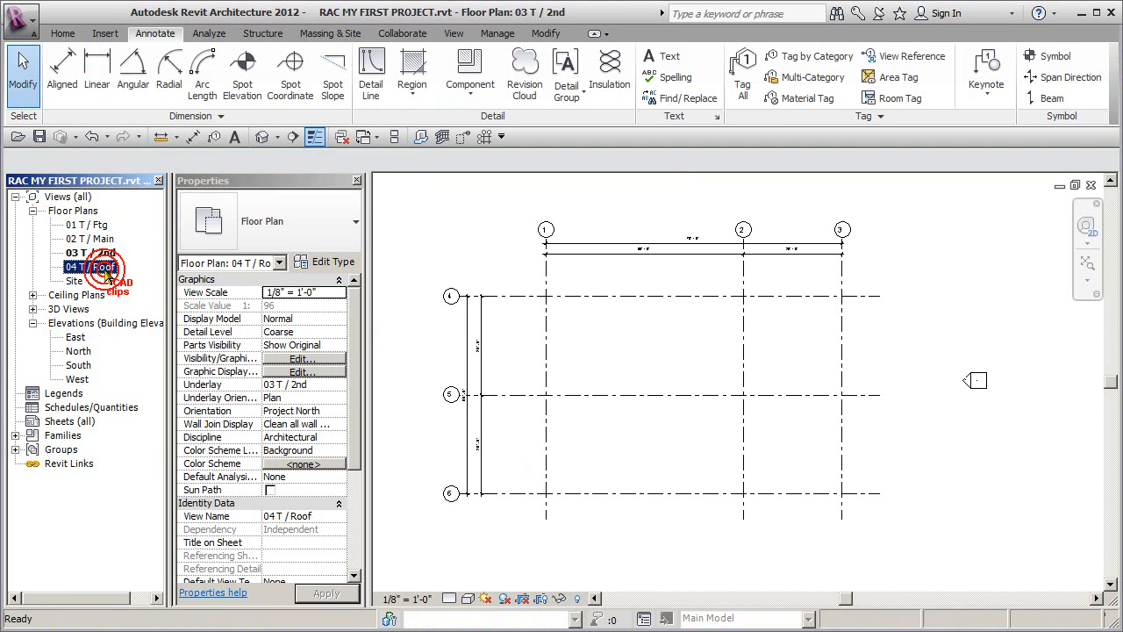
{"action": "left_click", "coordinate": [700, 372]}
{"action": "scroll", "coordinate": [694, 368], "scroll_direction": "up", "scroll_amount": 2}
{"action": "scroll", "coordinate": [689, 364], "scroll_direction": "down", "scroll_amount": 1}
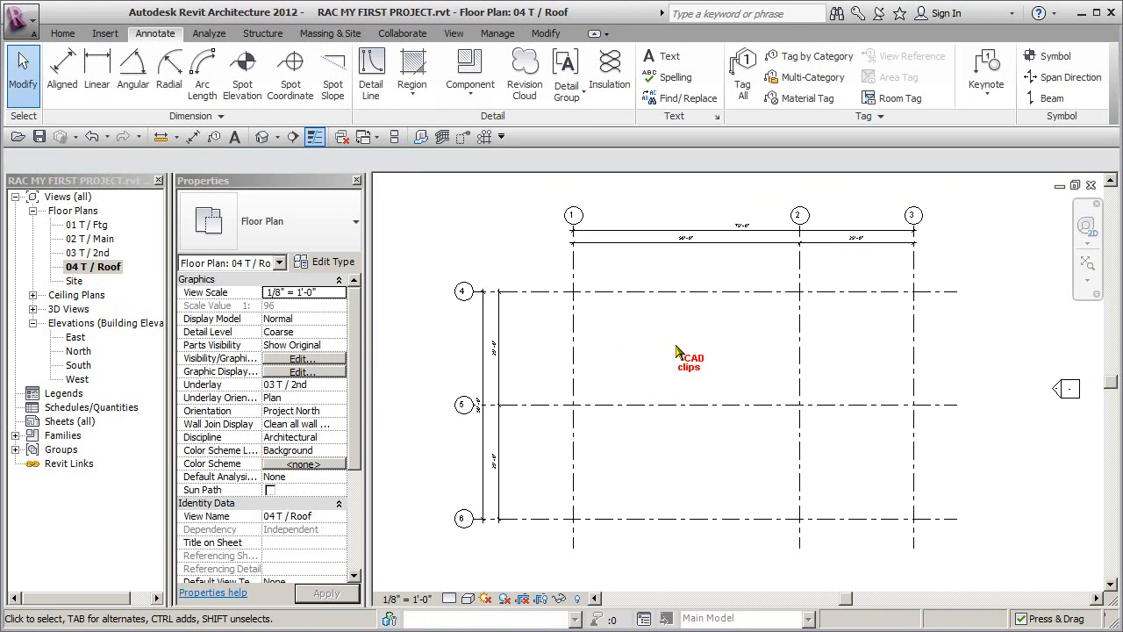
{"action": "middle_click_drag", "start_coordinate": [678, 352], "coordinate": [671, 345]}
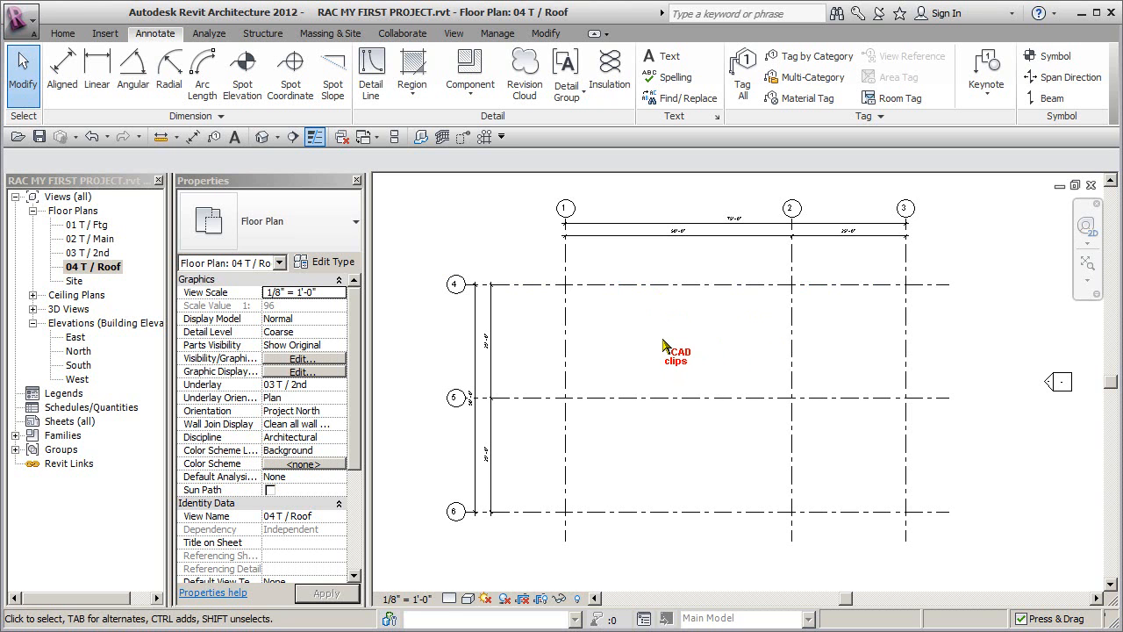
{"action": "middle_click_drag", "start_coordinate": [663, 346], "coordinate": [637, 336]}
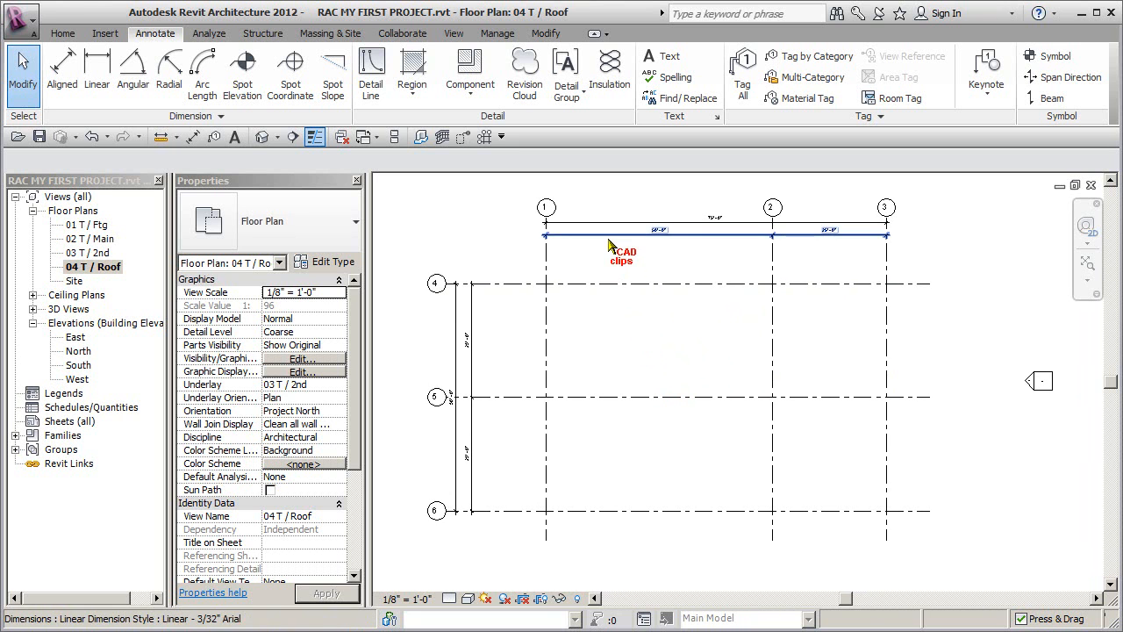
{"action": "middle_click_drag", "start_coordinate": [632, 340], "coordinate": [656, 335]}
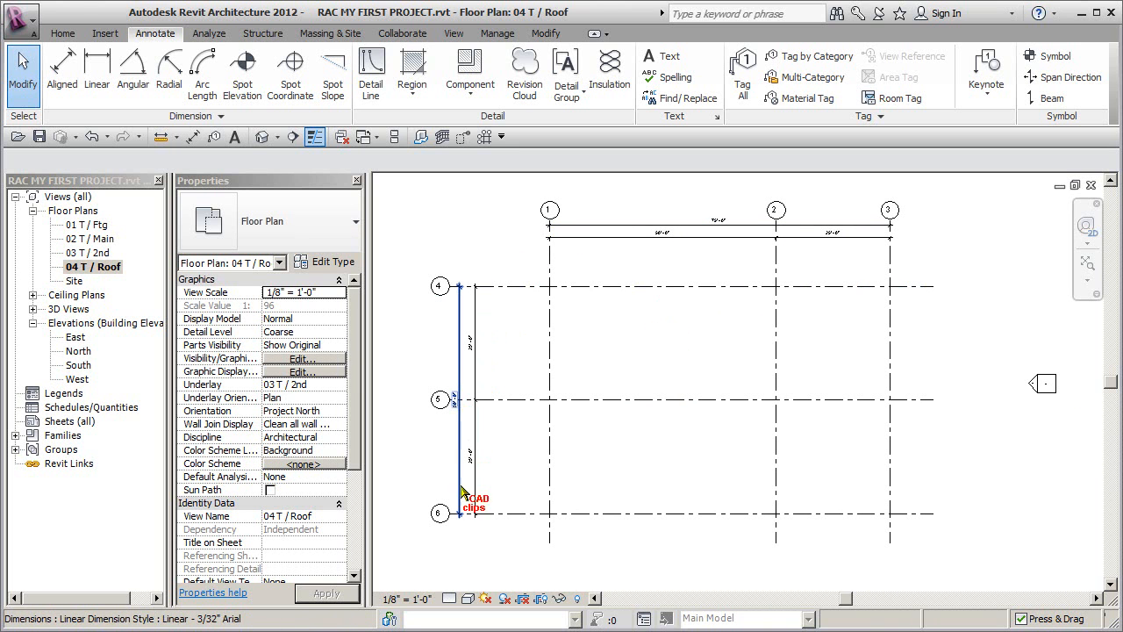
Set the view scale of the 04 T / Roof floor plan to 3/16" = 1'-0" and inspect the annotation size.
{"action": "left_click", "coordinate": [436, 599]}
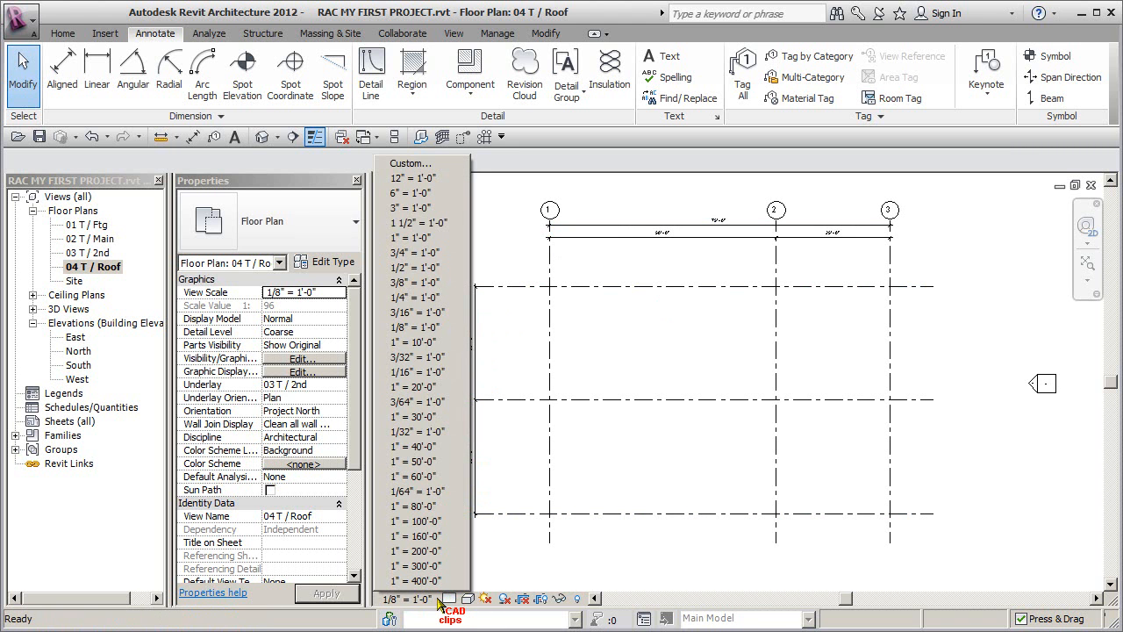
{"action": "left_click", "coordinate": [420, 314]}
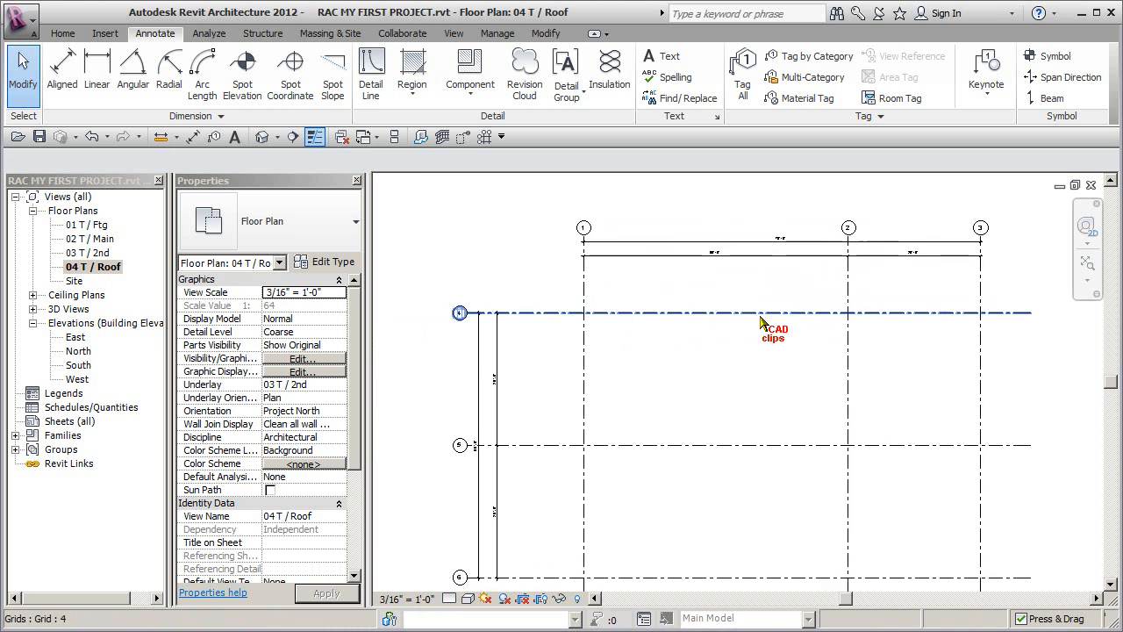
{"action": "scroll", "coordinate": [761, 321], "scroll_direction": "up", "scroll_amount": 3}
{"action": "scroll", "coordinate": [682, 350], "scroll_direction": "down", "scroll_amount": 5}
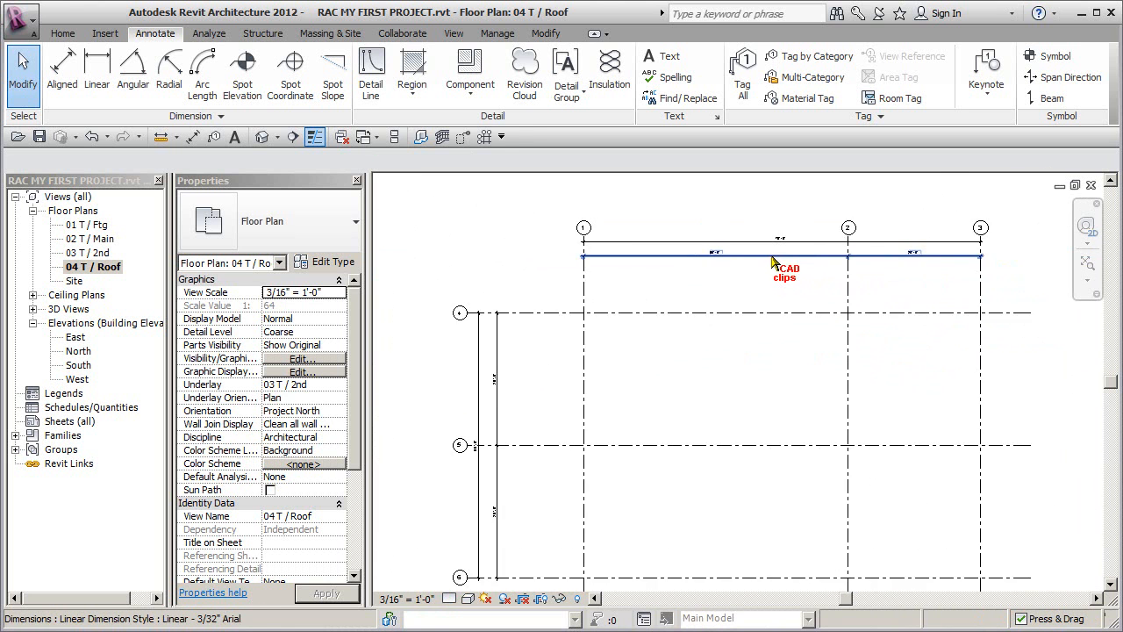
Set the 04 T / Roof plan's view scale to 1/16" = 1'-0" and examine the grid bubbles and dimension text.
{"action": "left_click", "coordinate": [420, 600]}
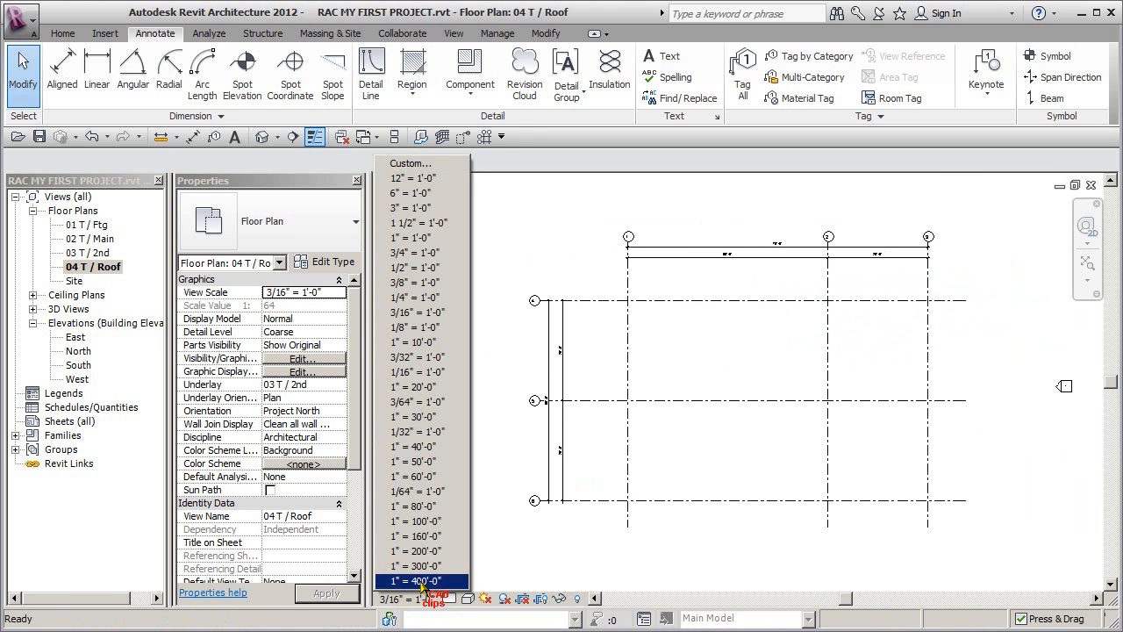
{"action": "left_click", "coordinate": [437, 372]}
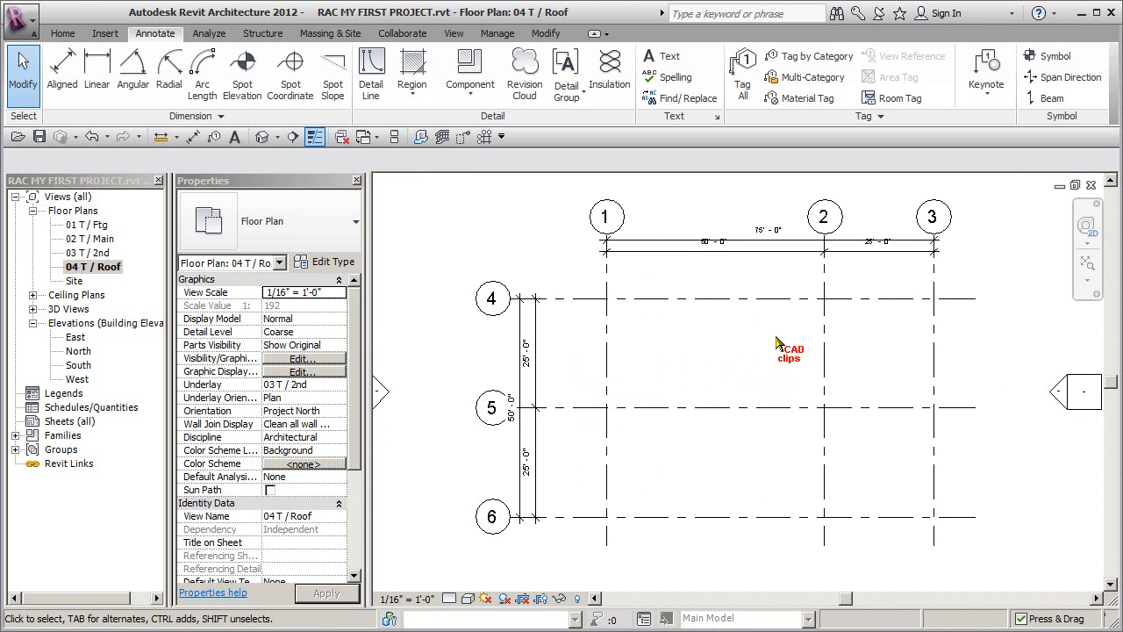
{"action": "middle_click_drag", "start_coordinate": [776, 344], "coordinate": [745, 401]}
{"action": "scroll", "coordinate": [789, 319], "scroll_direction": "up", "scroll_amount": 1}
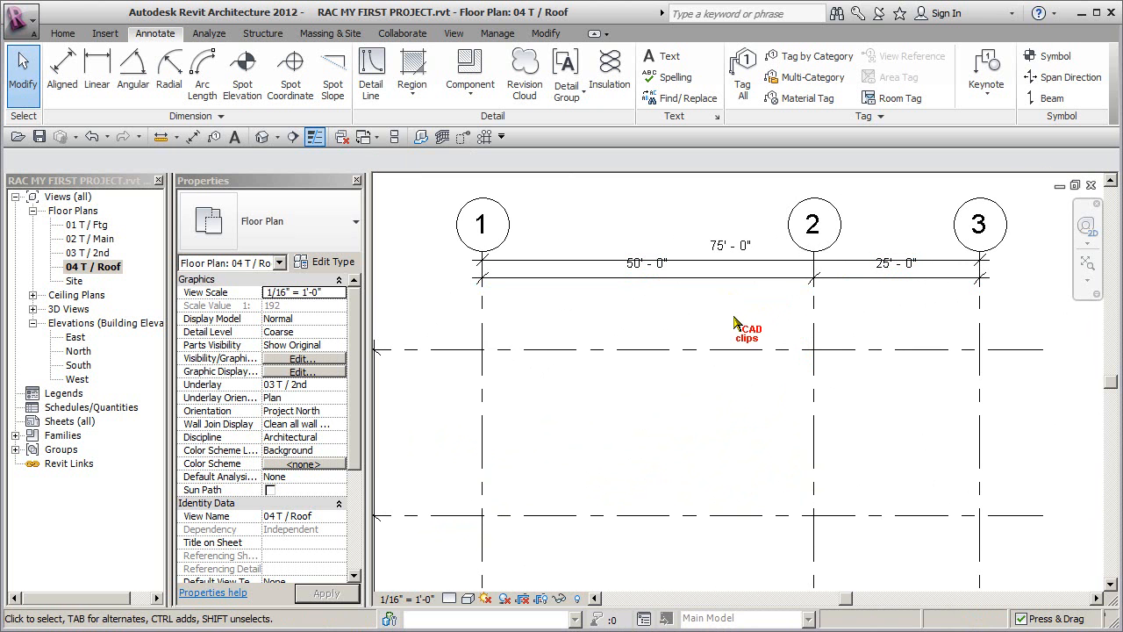
{"action": "scroll", "coordinate": [742, 323], "scroll_direction": "down", "scroll_amount": 2}
{"action": "scroll", "coordinate": [602, 262], "scroll_direction": "up", "scroll_amount": 2}
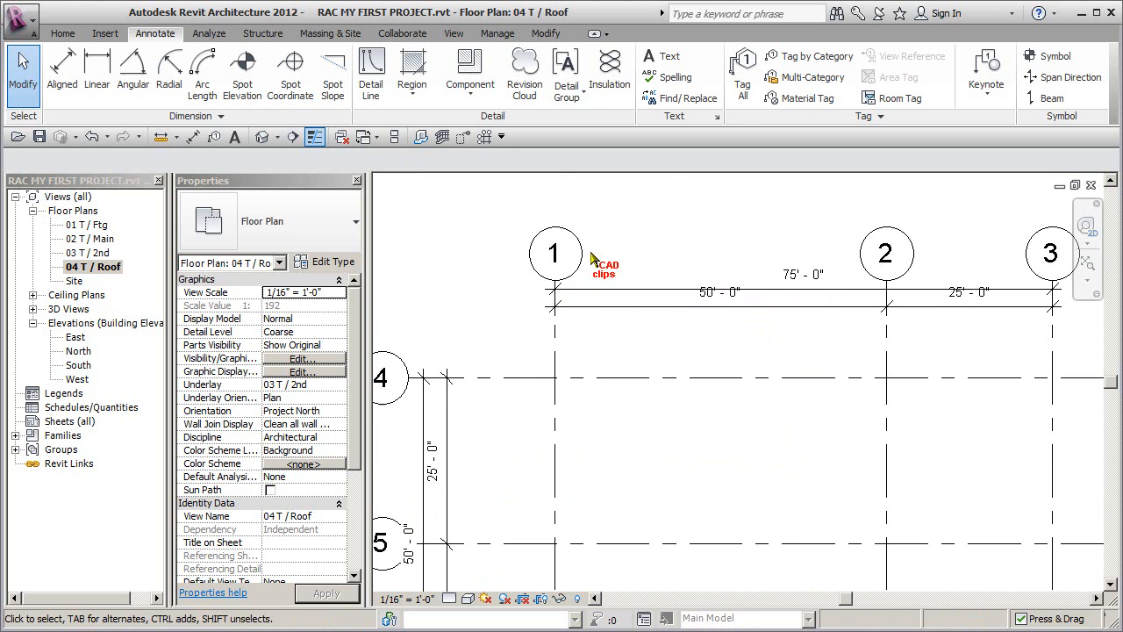
{"action": "scroll", "coordinate": [594, 308], "scroll_direction": "down", "scroll_amount": 3}
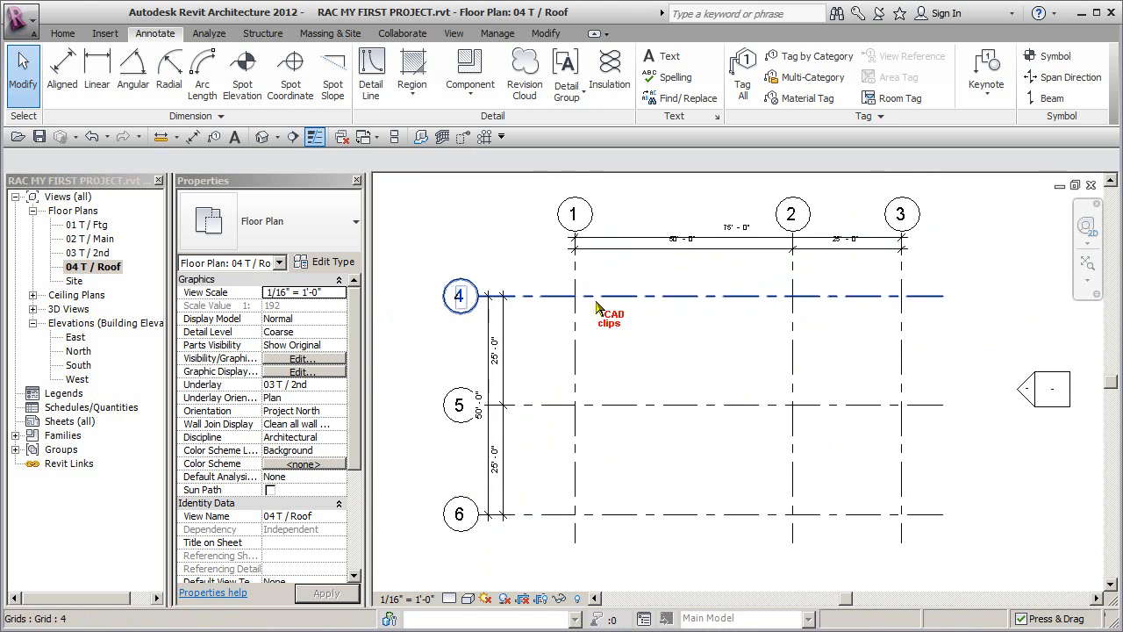
{"action": "scroll", "coordinate": [642, 353], "scroll_direction": "down", "scroll_amount": 3}
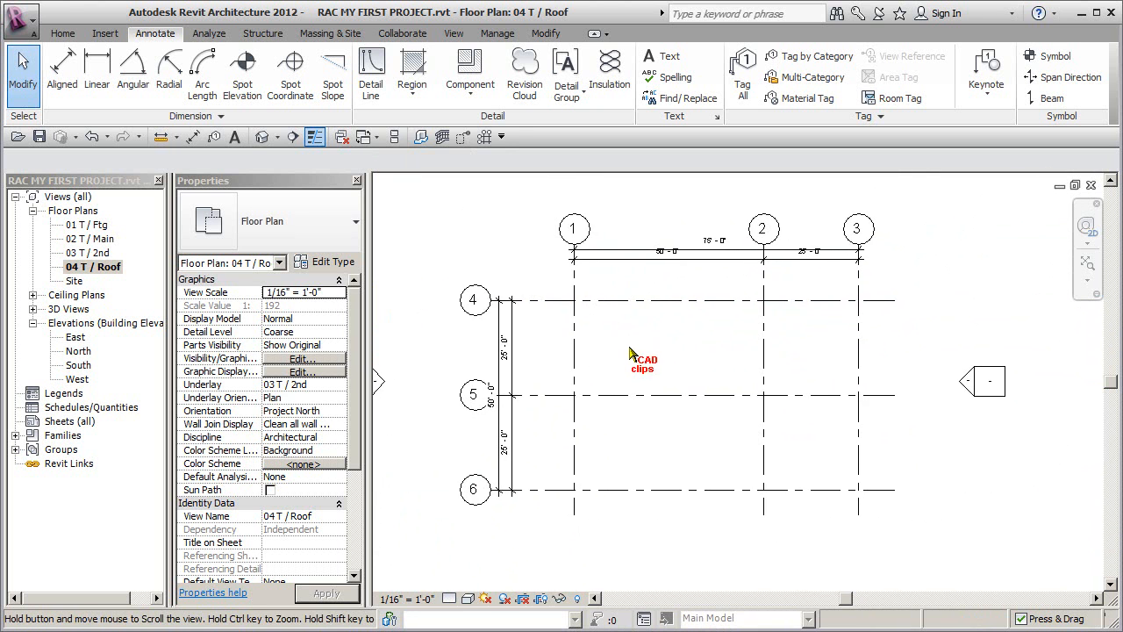
{"action": "scroll", "coordinate": [641, 353], "scroll_direction": "down", "scroll_amount": 1}
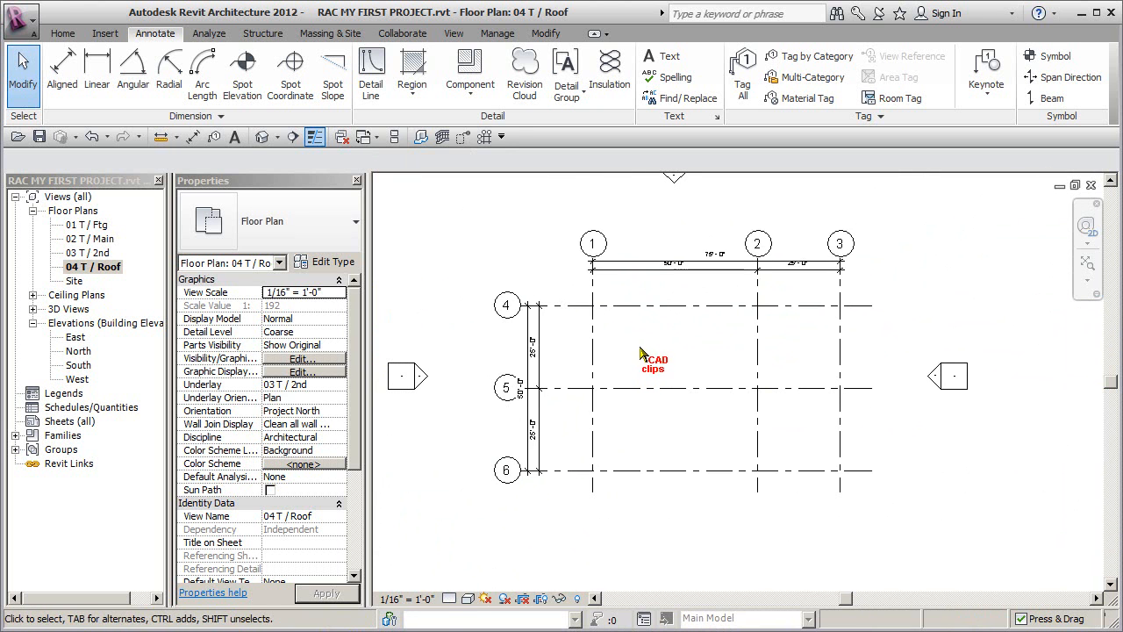
Set the view scale of the 04 T / Roof floor plan to 1/8" = 1'-0".
{"action": "left_click", "coordinate": [425, 599]}
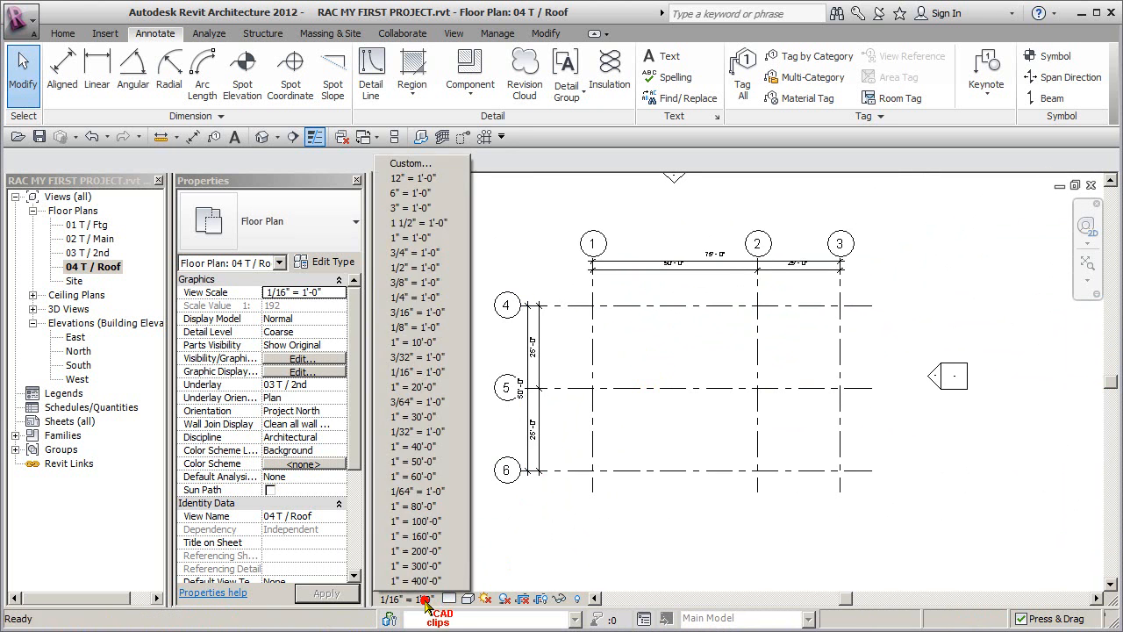
{"action": "left_click", "coordinate": [430, 327]}
{"action": "middle_click_drag", "start_coordinate": [803, 348], "coordinate": [780, 350]}
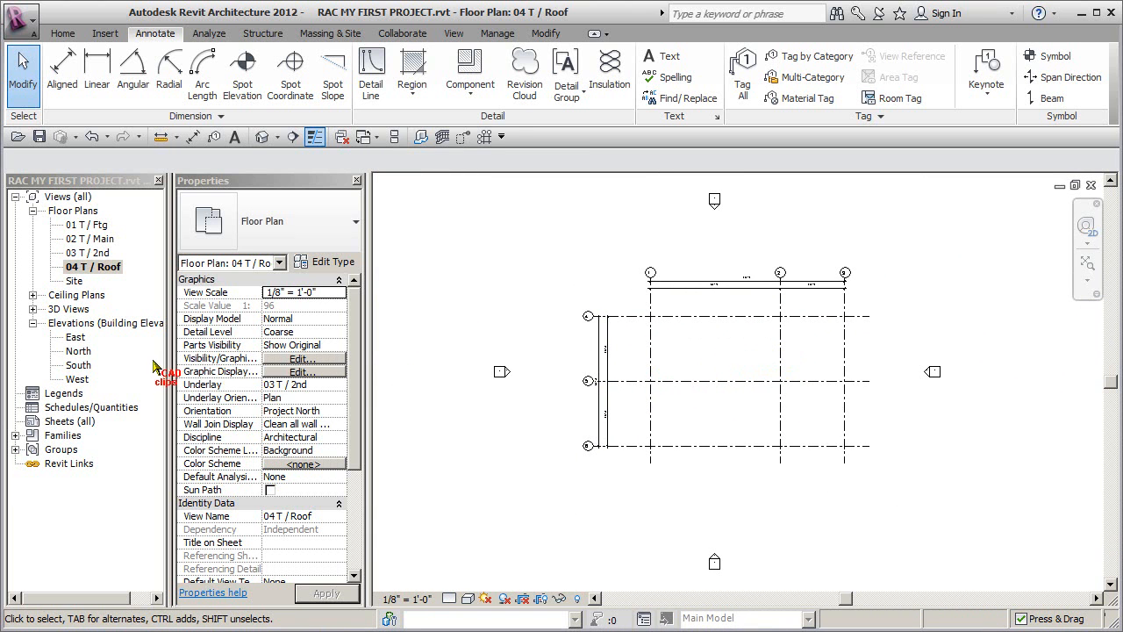
Check the available view scales in the South elevation without changing the scale, and return to the 01 T / Ftg floor plan.
{"action": "double_click", "coordinate": [78, 365]}
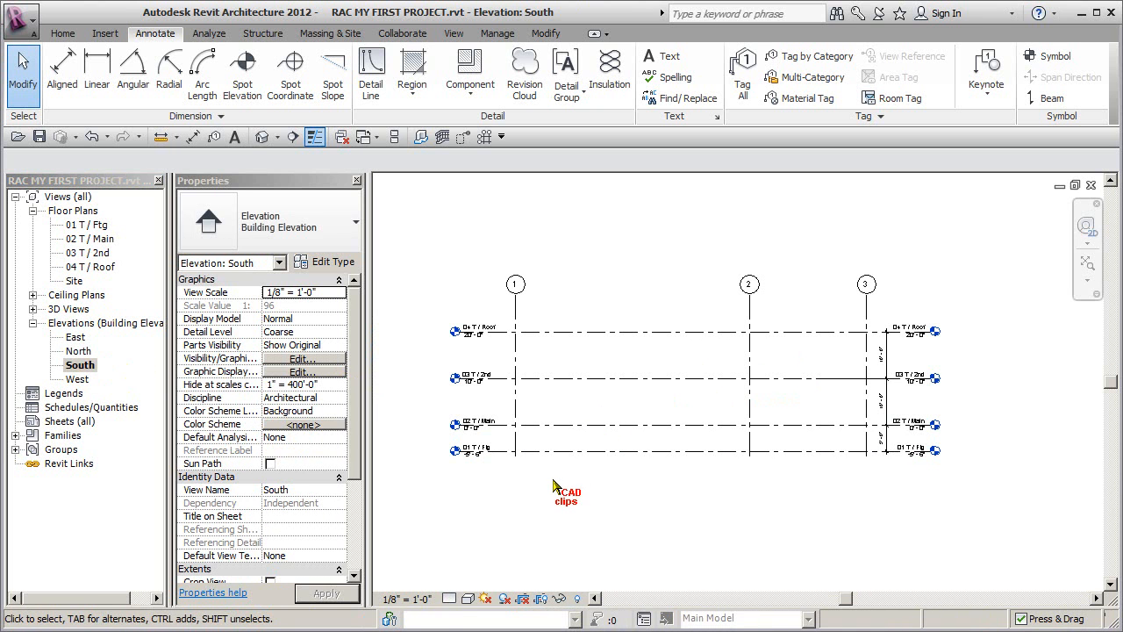
{"action": "left_click", "coordinate": [433, 599]}
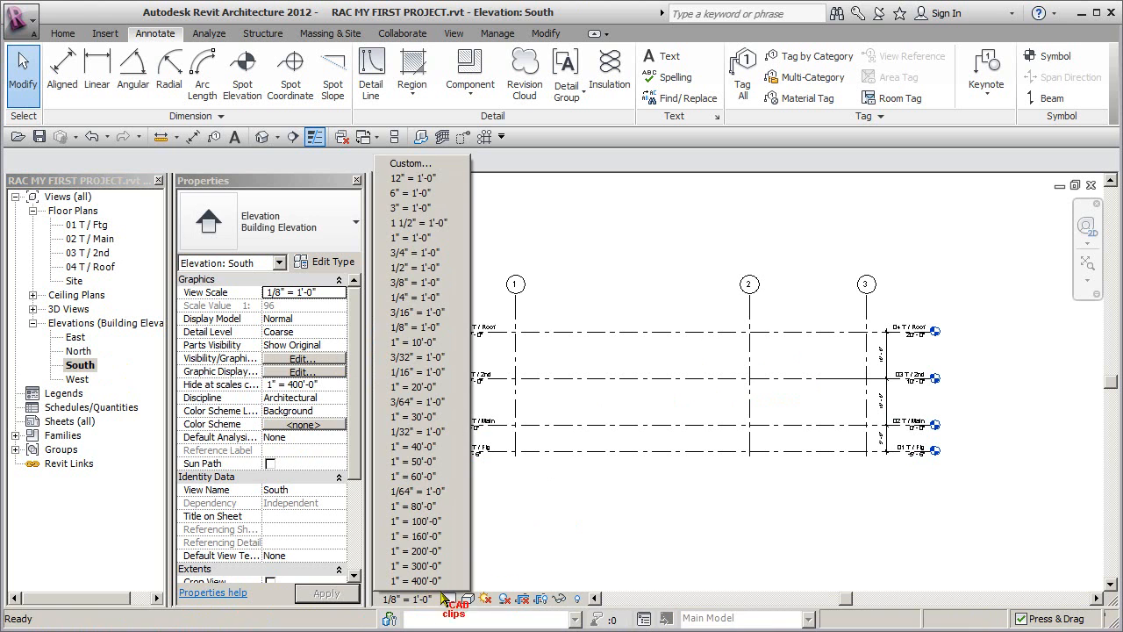
{"action": "left_click", "coordinate": [566, 500]}
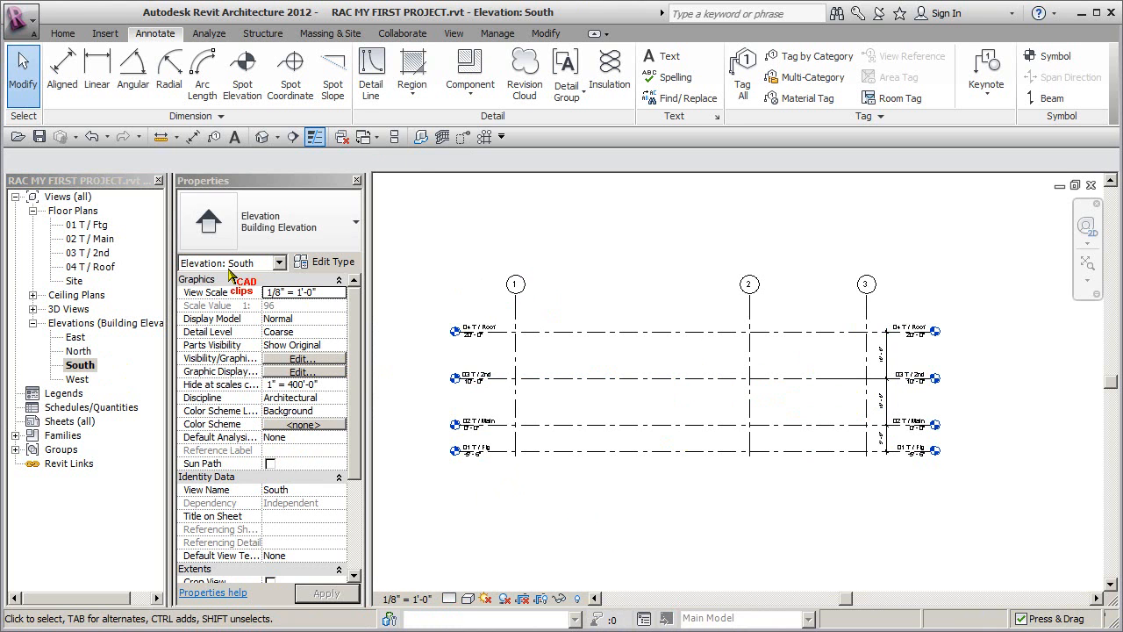
{"action": "double_click", "coordinate": [92, 226]}
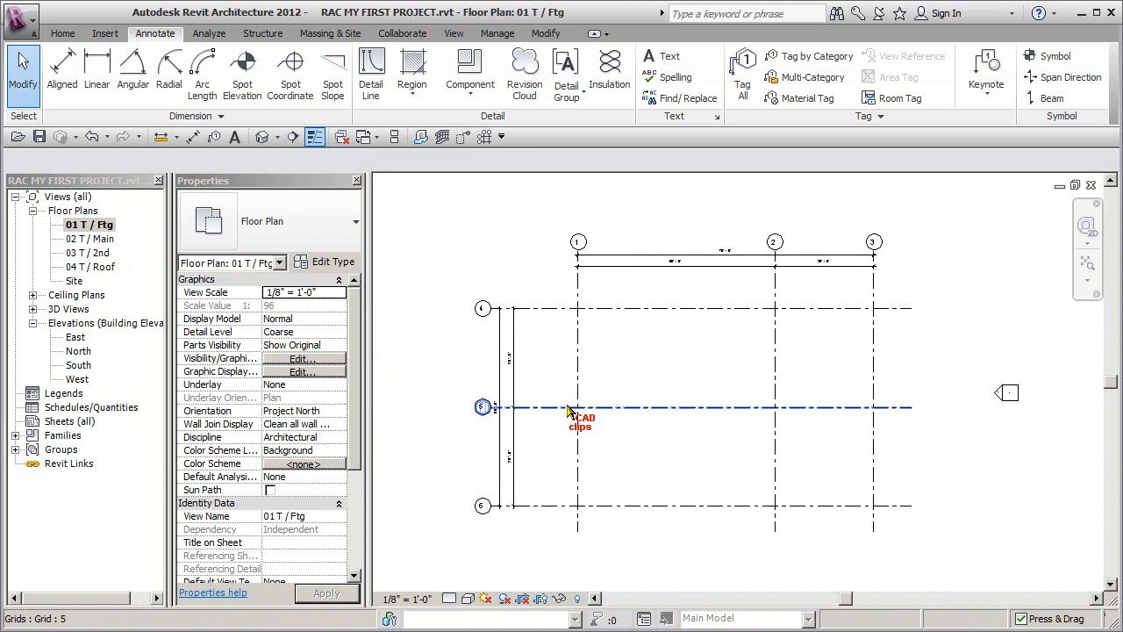
{"action": "middle_click_drag", "start_coordinate": [567, 406], "coordinate": [570, 409]}
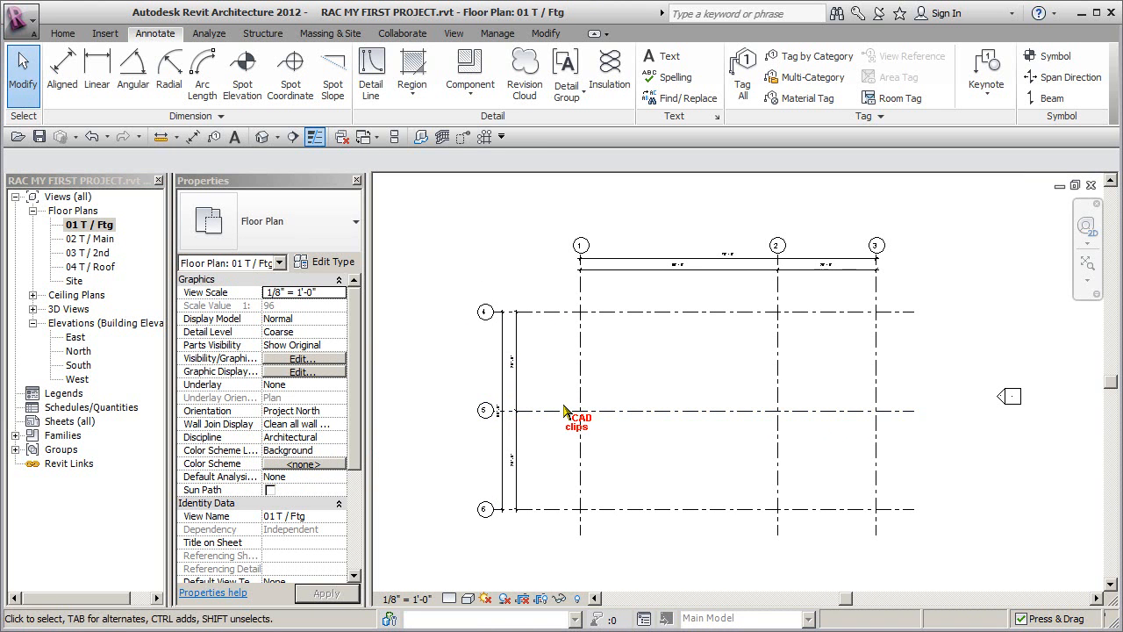